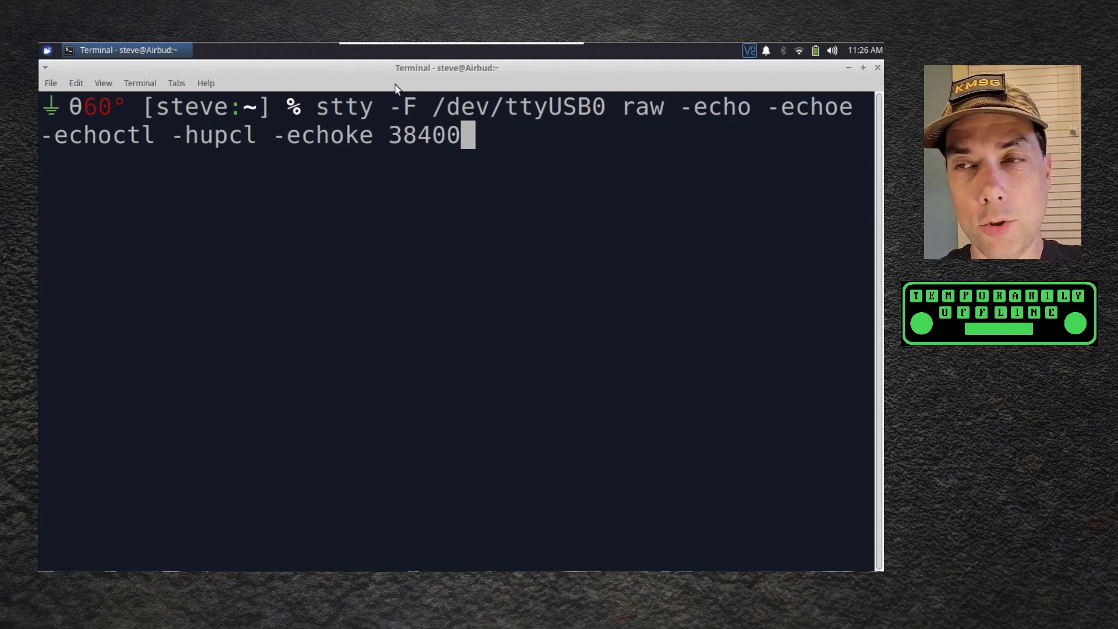
Discard the pending stty command and list all terminal devices matching /dev/tty*.
{"action": "type", "text": "u"}
{"action": "key", "text": "ctrl+u"}
{"action": "key", "text": "Return"}
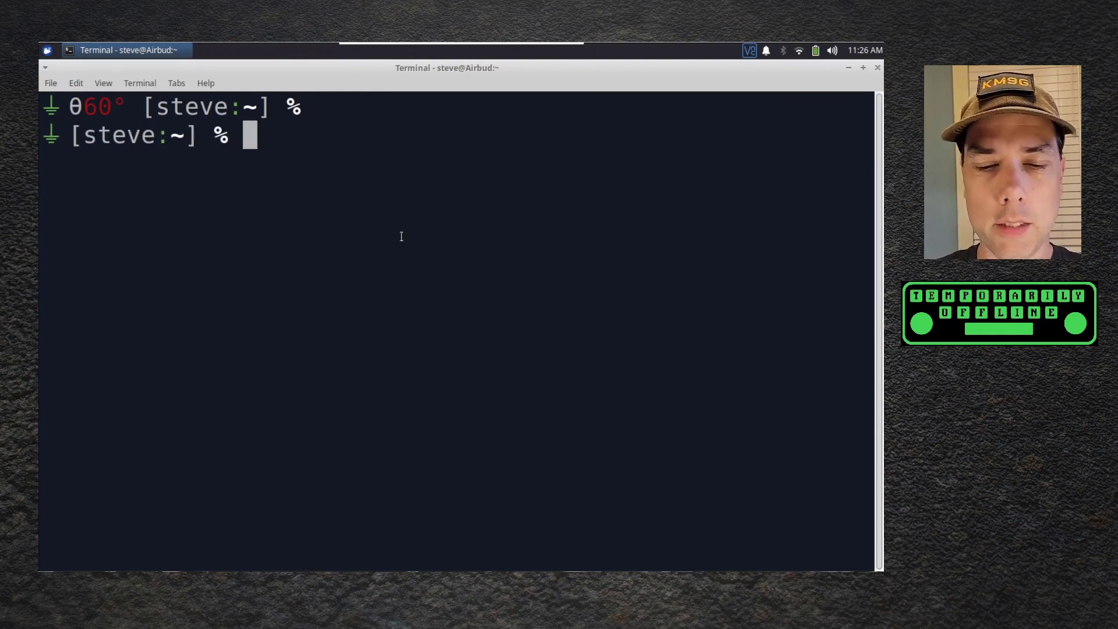
{"action": "type", "text": "ls /dev/tty*"}
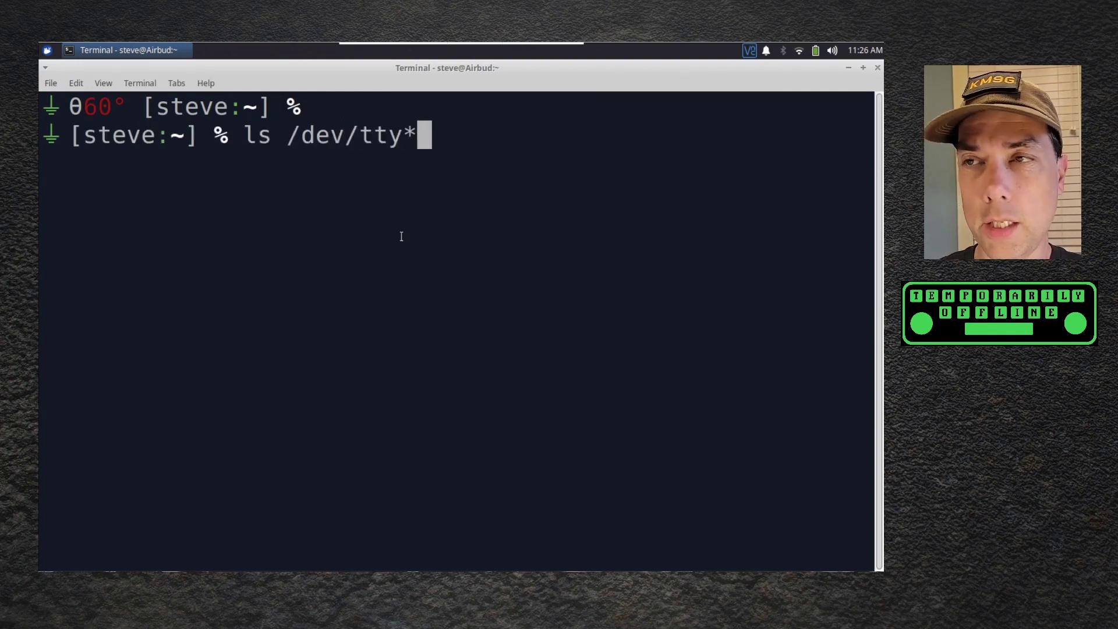
{"action": "key", "text": "Return"}
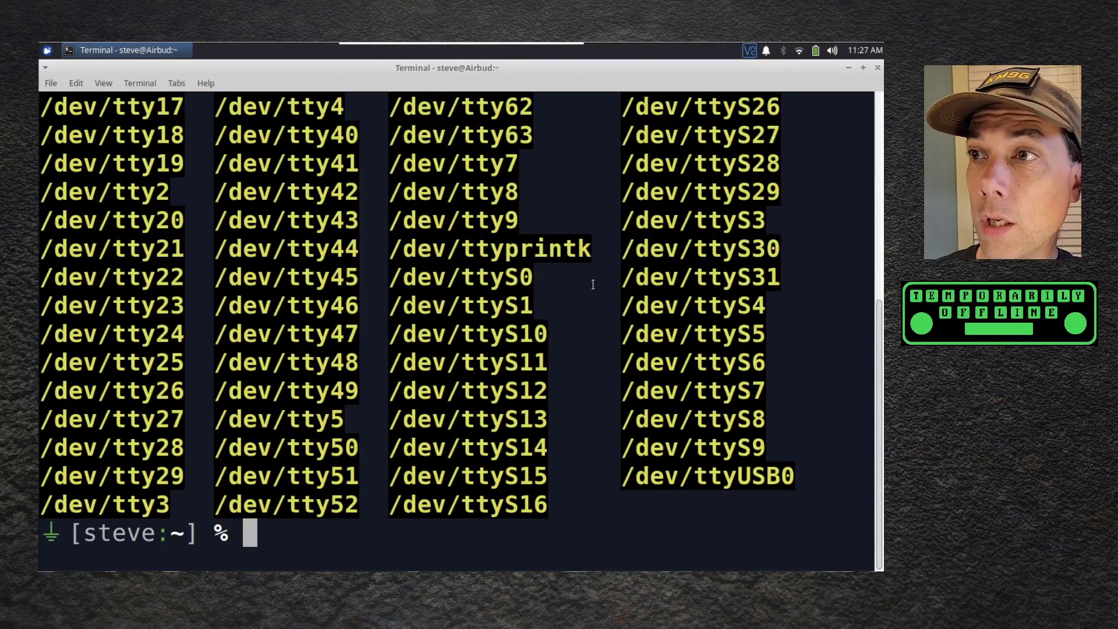
Look through the whole device listing and highlight the /dev/ttyUSB0 entry.
{"action": "scroll", "coordinate": [588, 283], "scroll_direction": "up", "scroll_amount": 4}
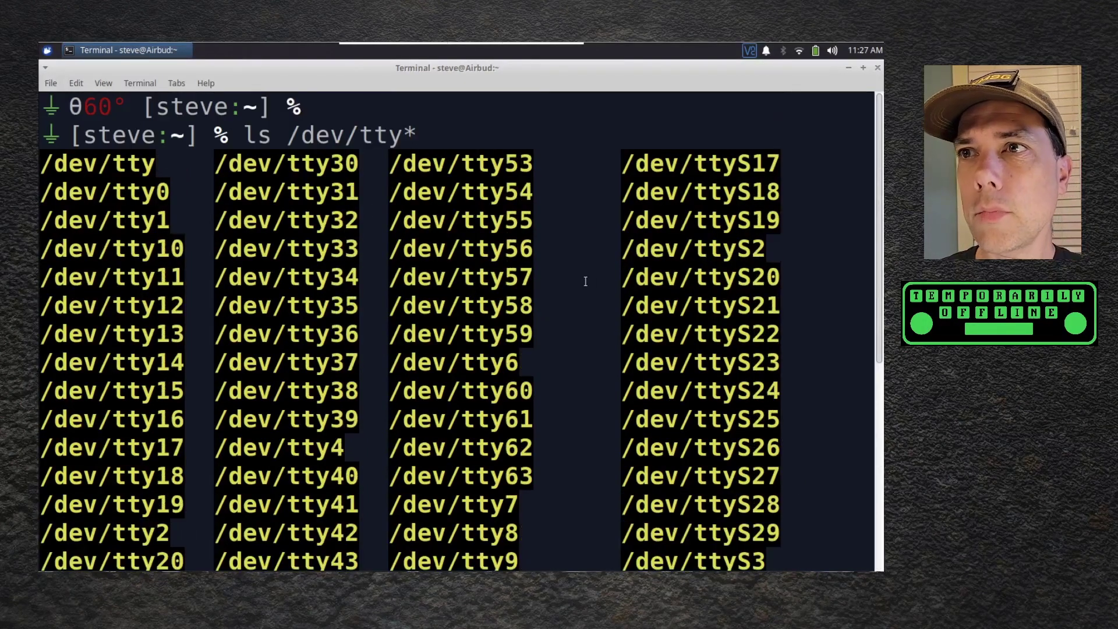
{"action": "scroll", "coordinate": [585, 281], "scroll_direction": "down", "scroll_amount": 5}
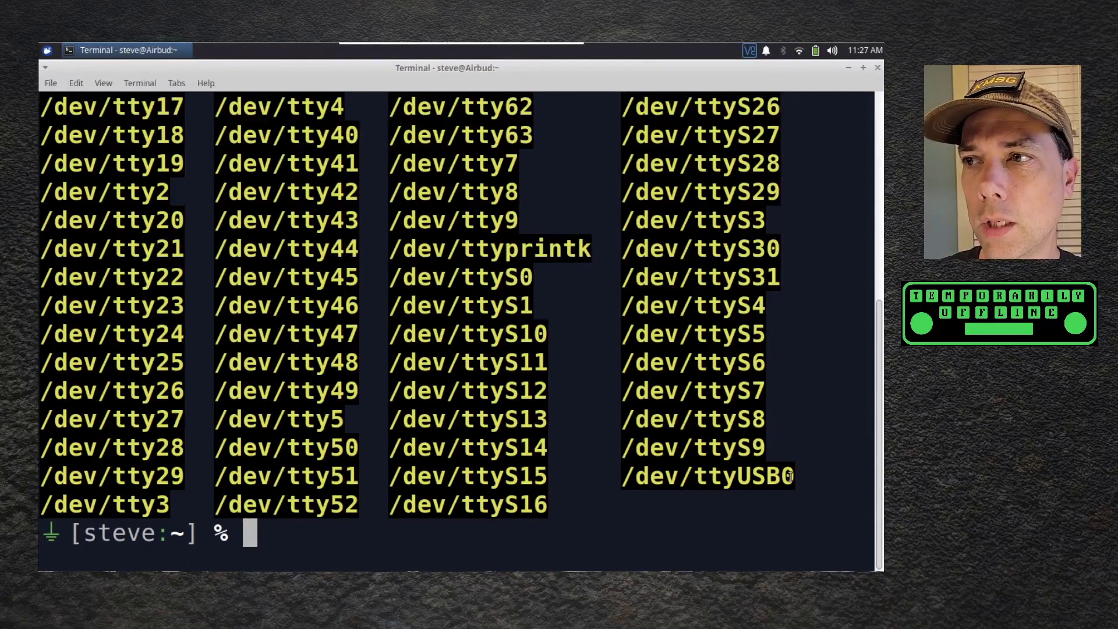
{"action": "left_click_drag", "start_coordinate": [789, 475], "coordinate": [619, 475]}
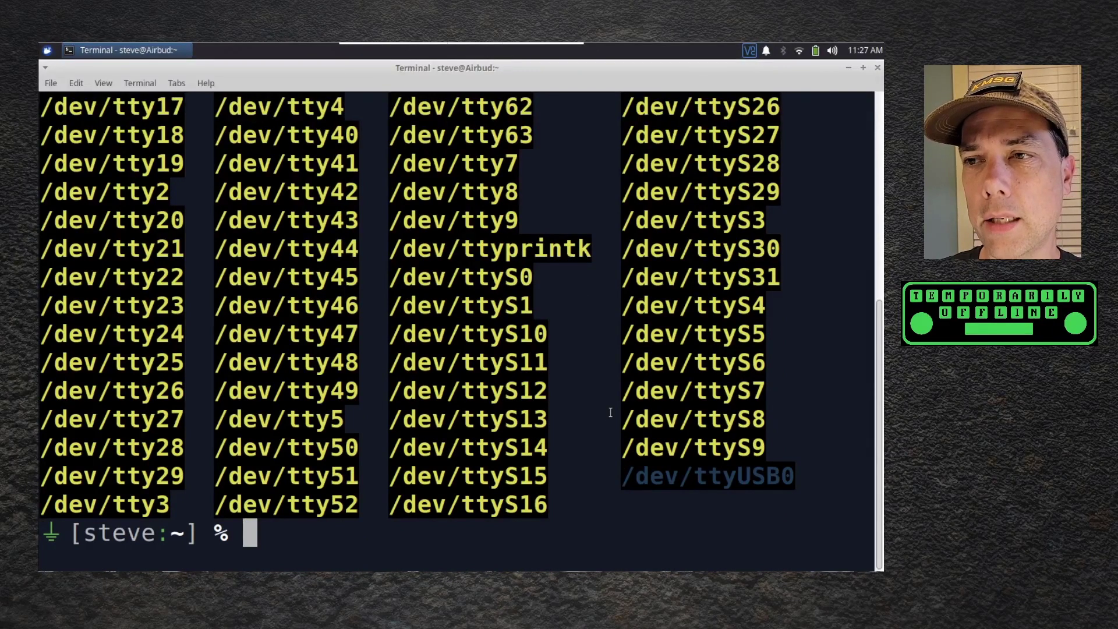
Discard the recalled listing command and clear the terminal screen.
{"action": "key", "text": "Up"}
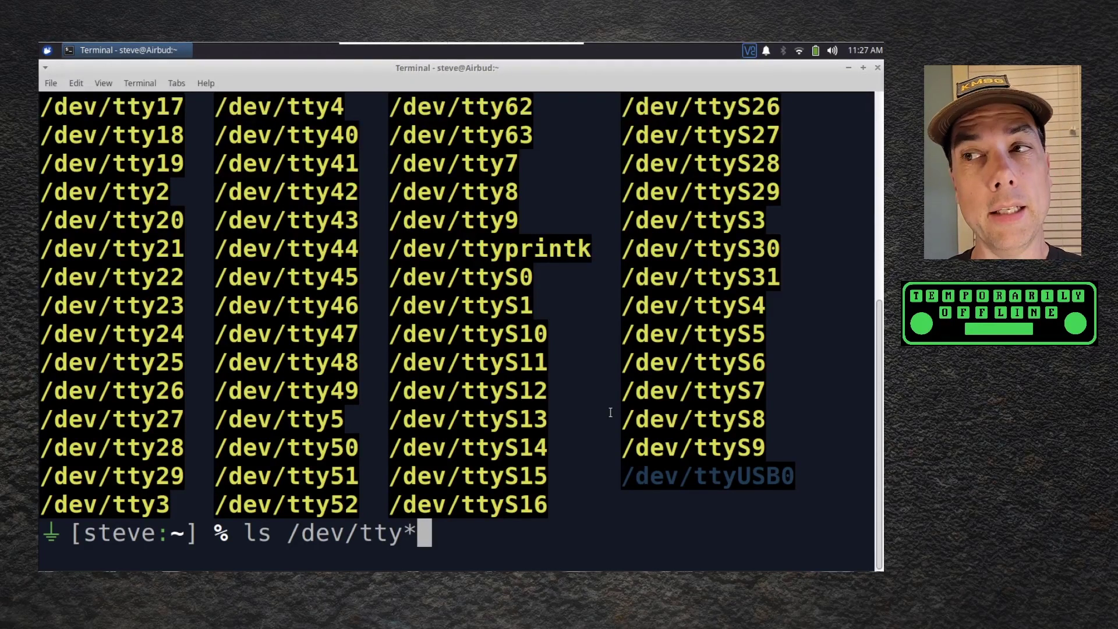
{"action": "left_click", "coordinate": [584, 376]}
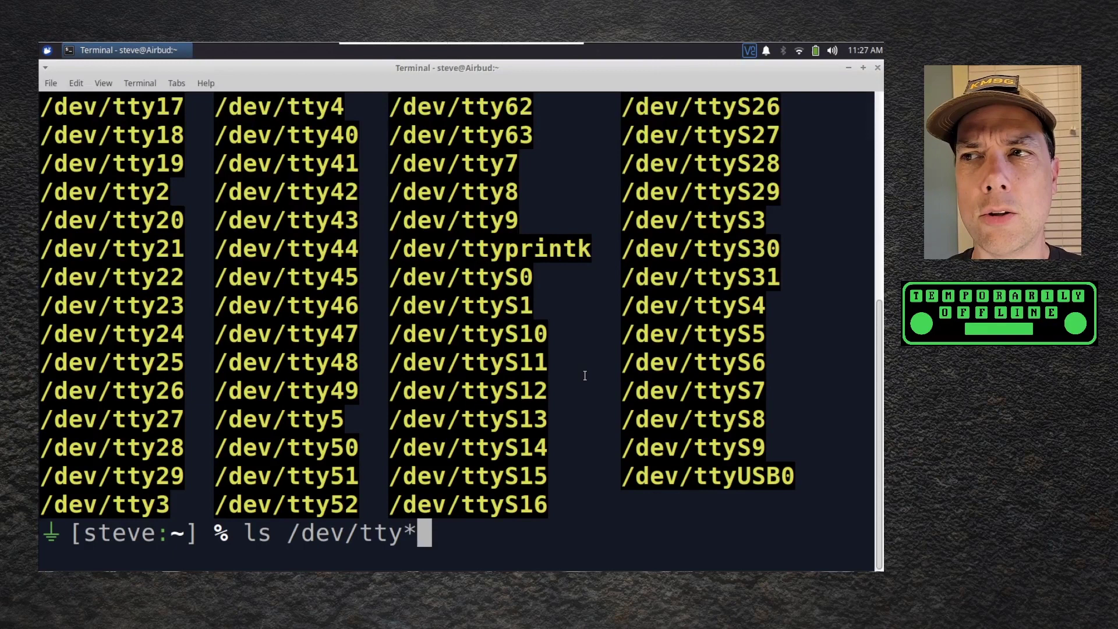
{"action": "key", "text": "ctrl+u"}
{"action": "type", "text": "cear"}
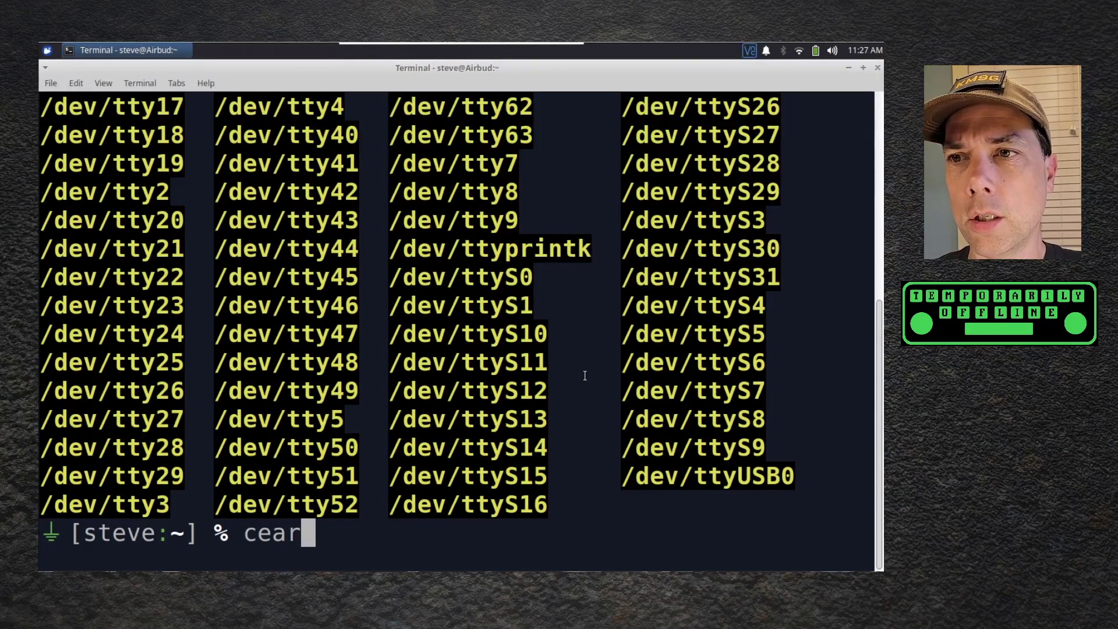
{"action": "key", "text": "BackSpace"}
{"action": "key", "text": "BackSpace"}
{"action": "key", "text": "BackSpace"}
{"action": "type", "text": "lear"}
{"action": "key", "text": "Return"}
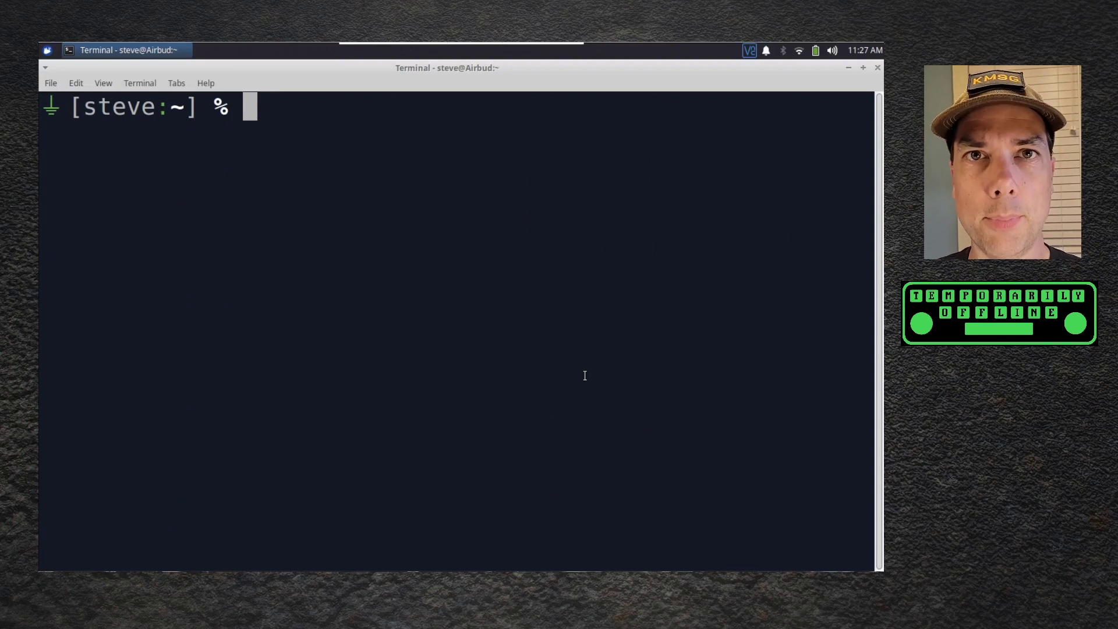
Run the earlier command stty -F /dev/ttyUSB0 raw -echo -echoe -echoctl -hupcl -echoke 38400.
{"action": "key", "text": "Up"}
{"action": "key", "text": "Up"}
{"action": "key", "text": "Up"}
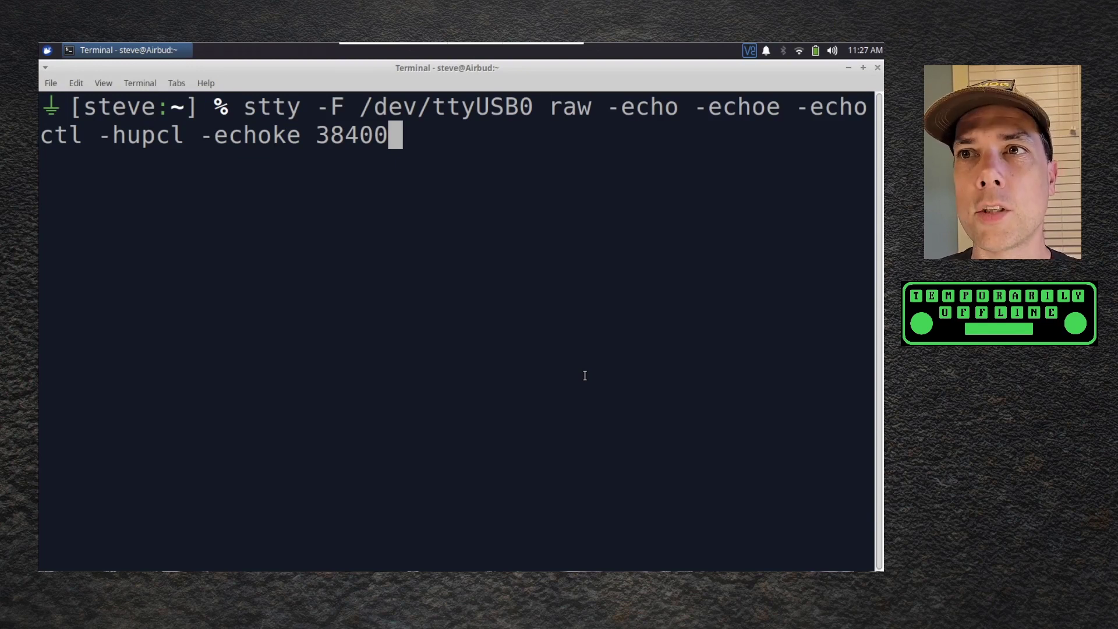
{"action": "key", "text": "Return"}
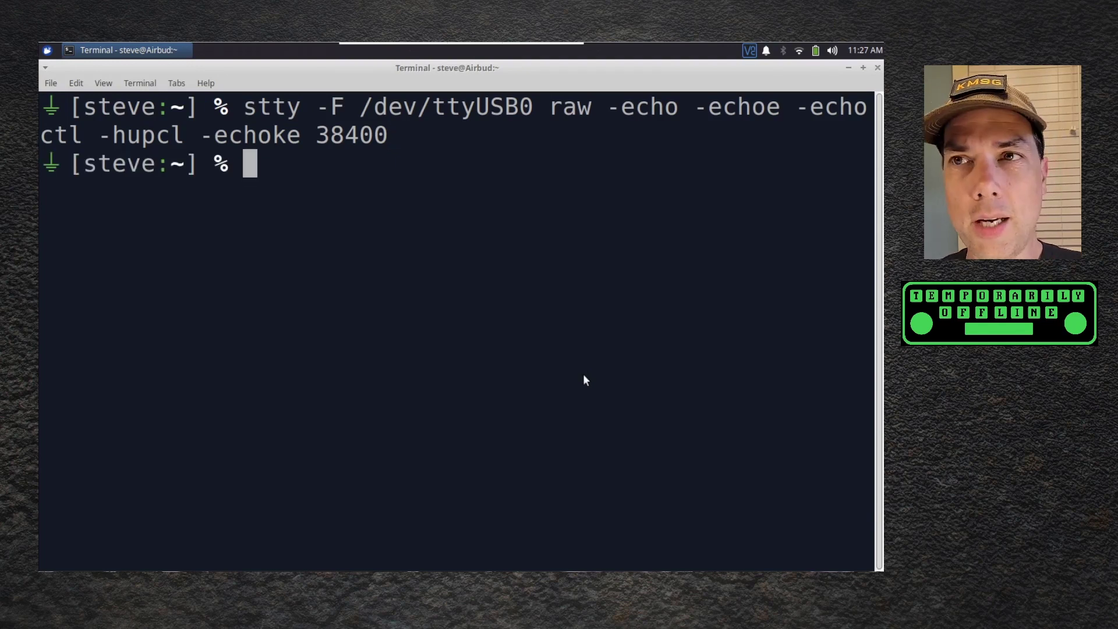
End the terminal session and launch WSJT-X.
{"action": "key", "text": "ctrl+d"}
{"action": "left_click", "coordinate": [48, 51]}
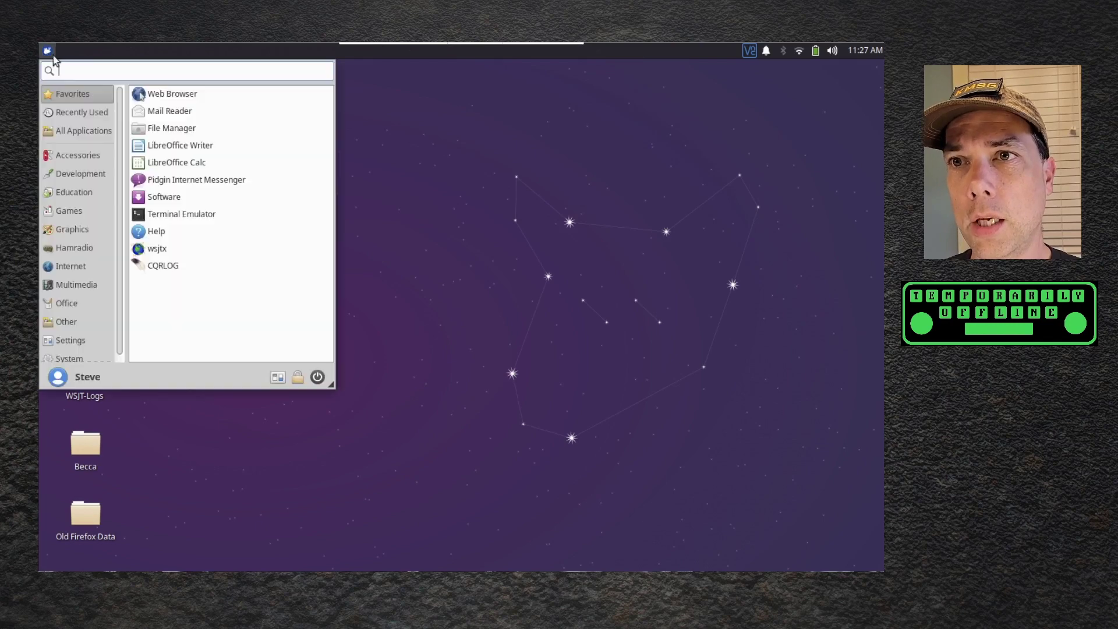
{"action": "left_click", "coordinate": [179, 251]}
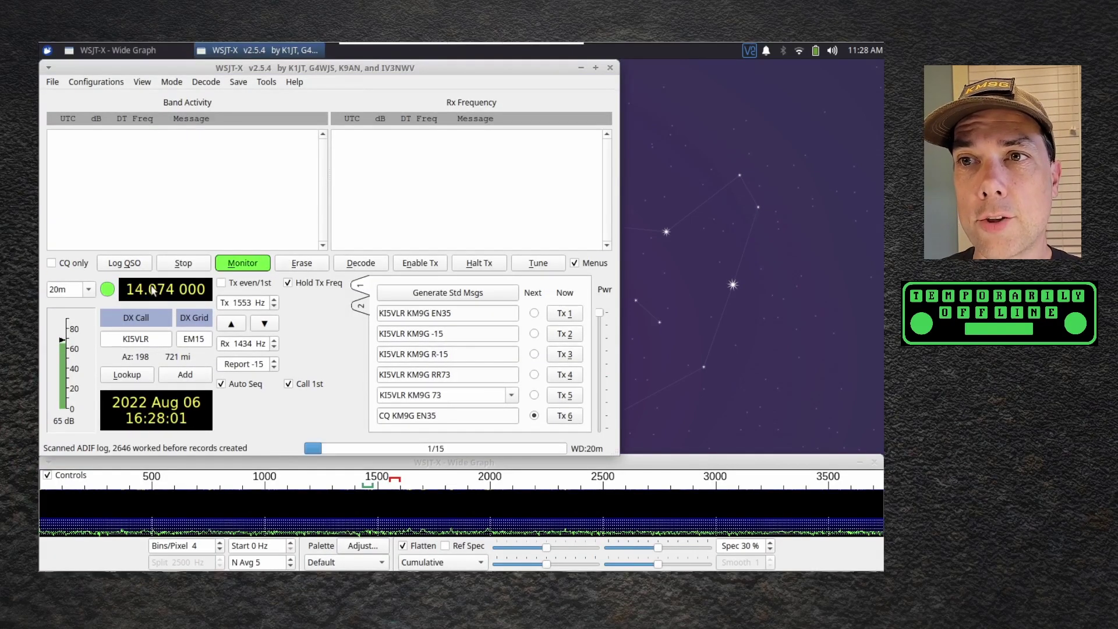
In the radio settings, set the mode to USB, test the CAT connection, and save the settings.
{"action": "left_click", "coordinate": [53, 81]}
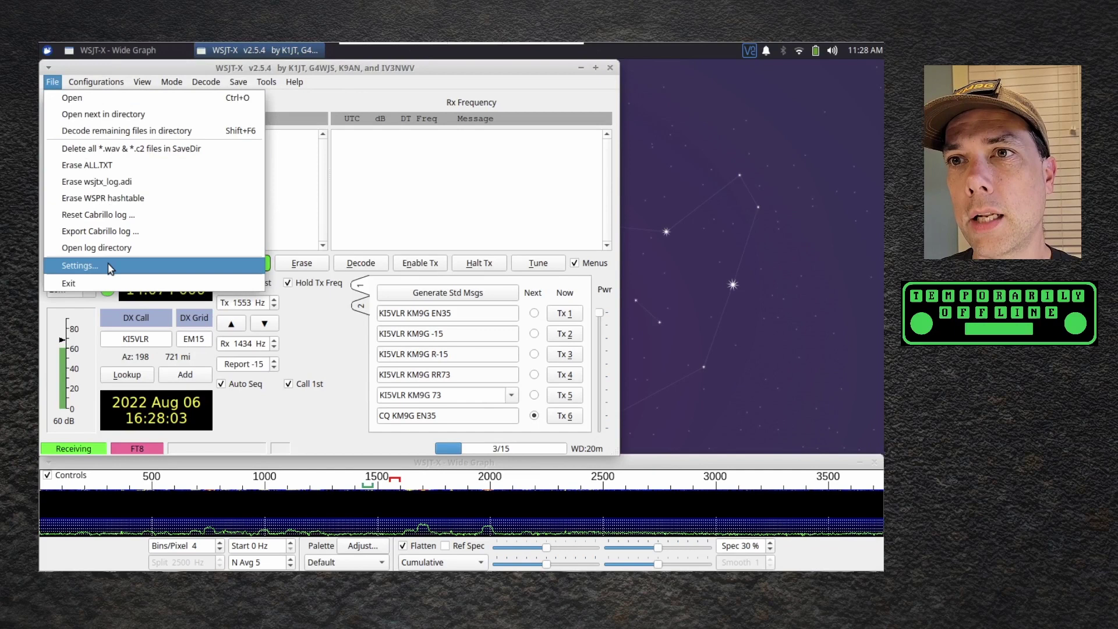
{"action": "left_click", "coordinate": [109, 266]}
{"action": "left_click", "coordinate": [324, 121]}
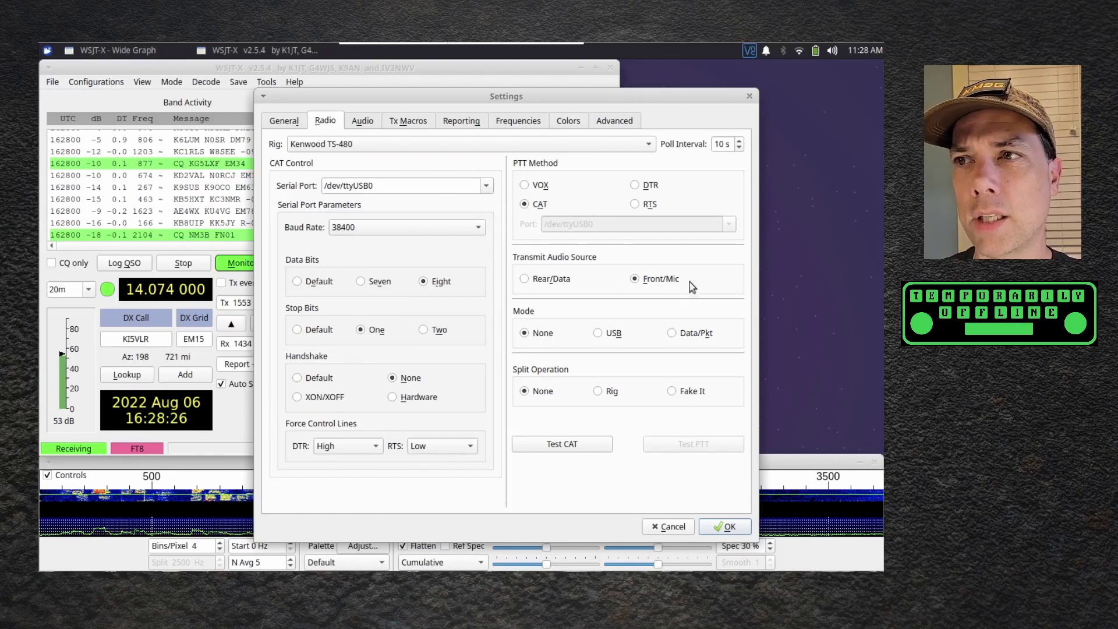
{"action": "left_click", "coordinate": [597, 332]}
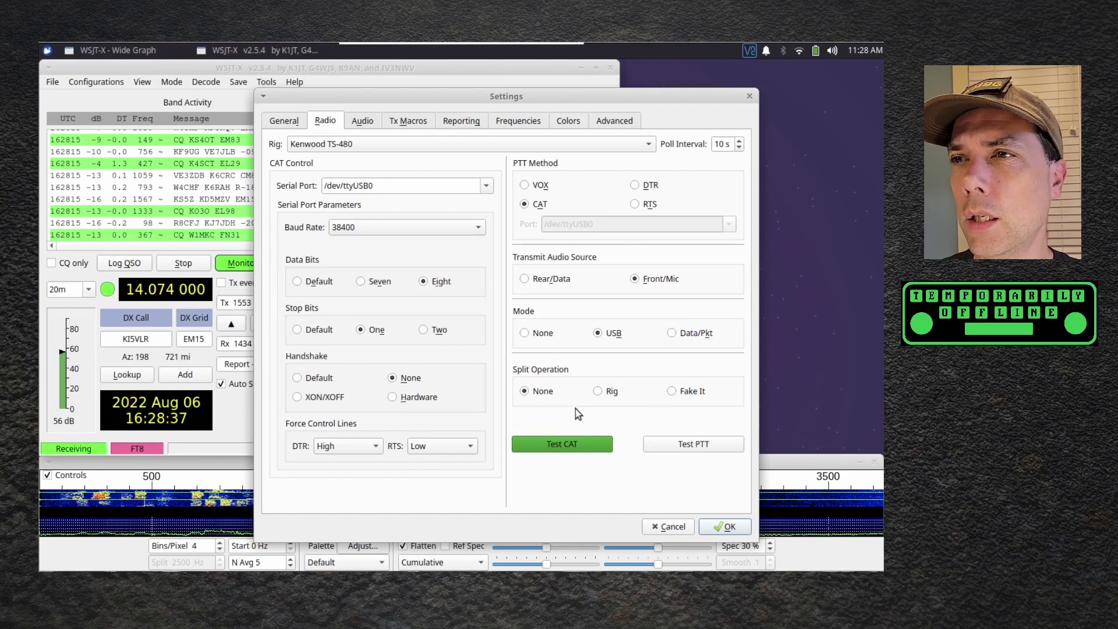
{"action": "left_click", "coordinate": [559, 444]}
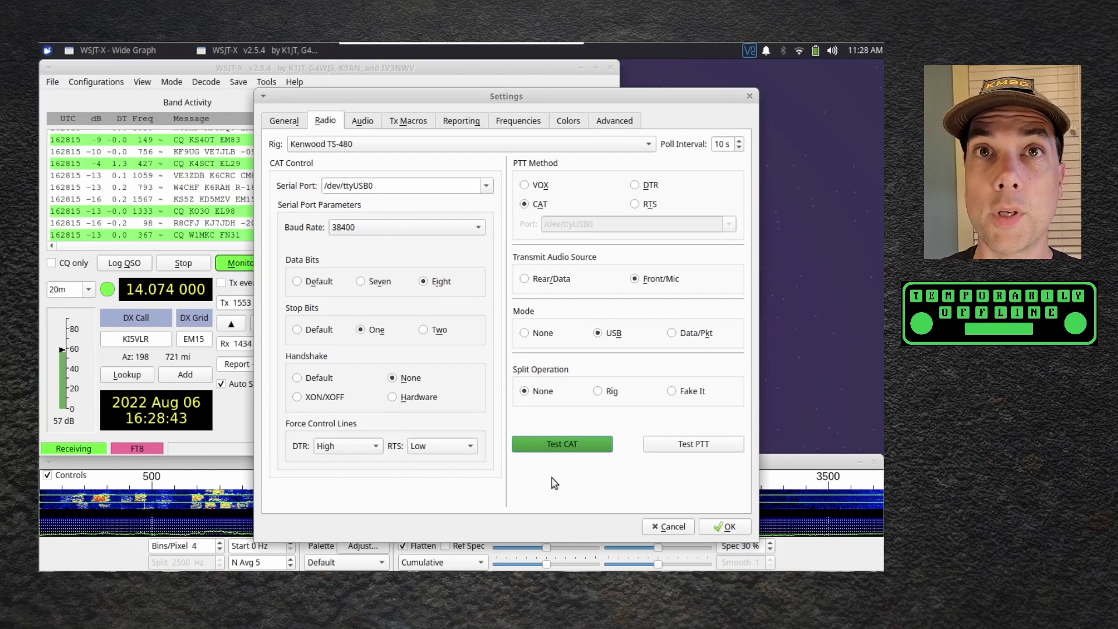
{"action": "left_click", "coordinate": [720, 526]}
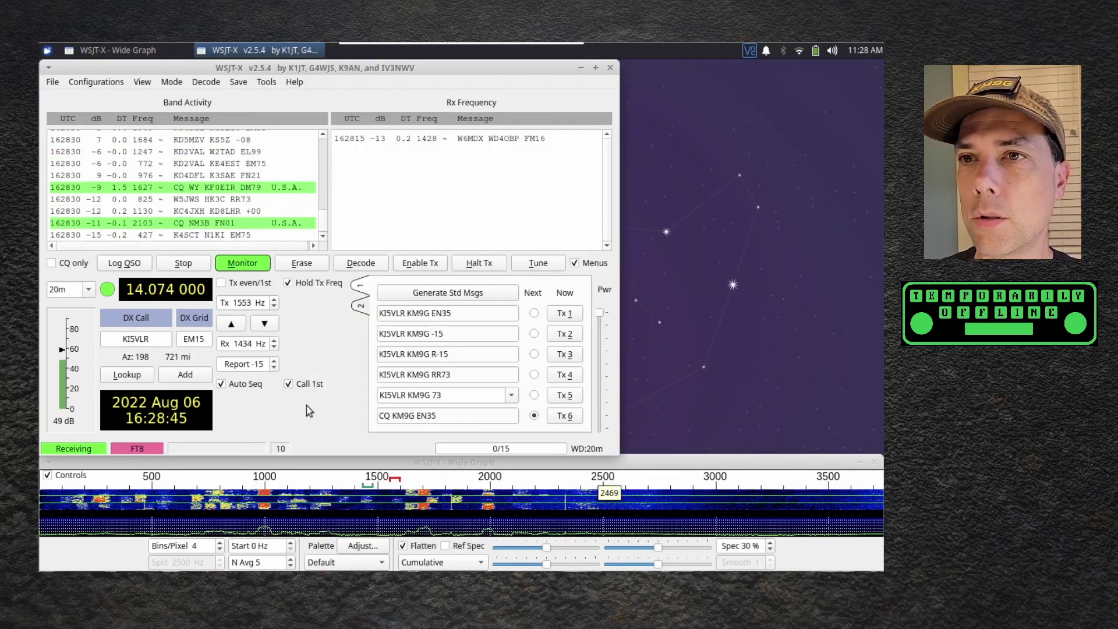
Switch the rig to the 30m band at 10.136 MHz, followed by the 40m band at 7.074 MHz.
{"action": "left_click", "coordinate": [88, 290]}
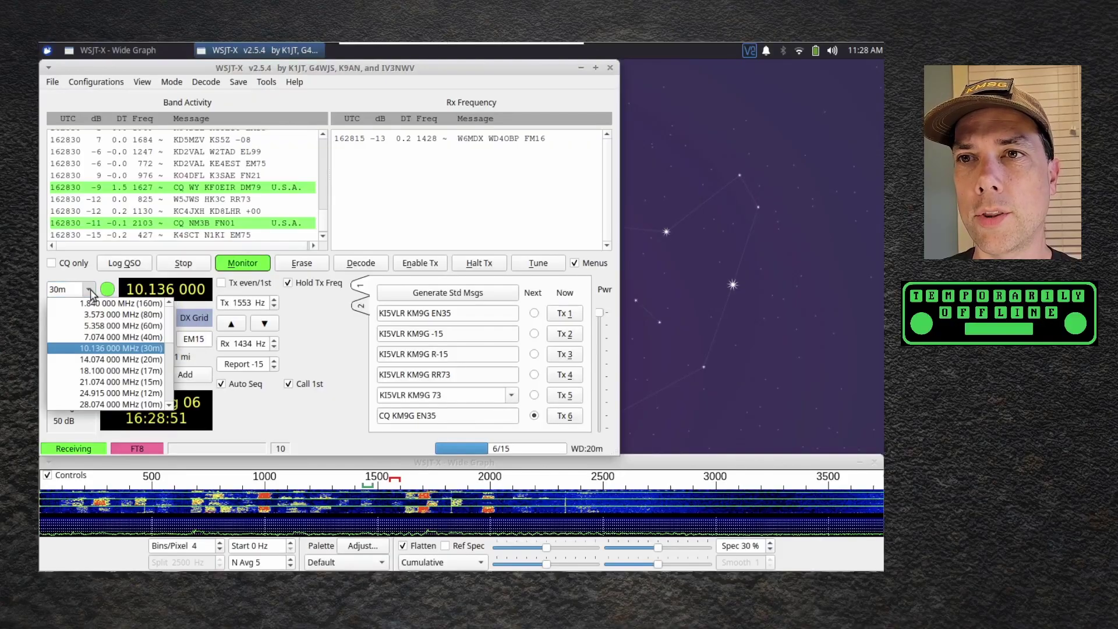
{"action": "left_click", "coordinate": [89, 290]}
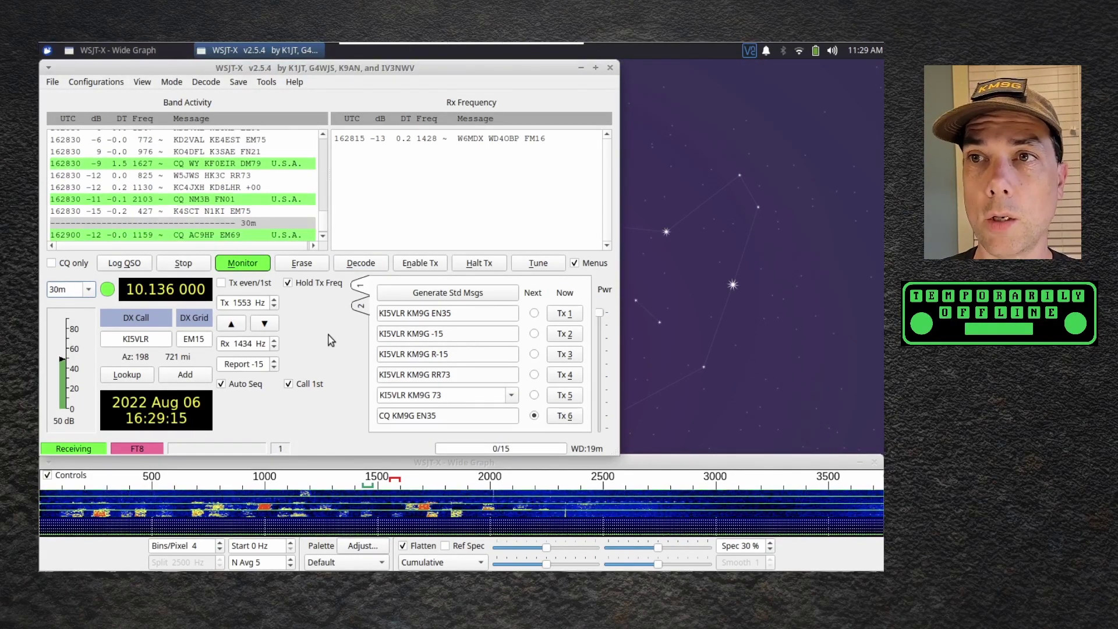
{"action": "left_click", "coordinate": [87, 290]}
{"action": "left_click", "coordinate": [81, 330]}
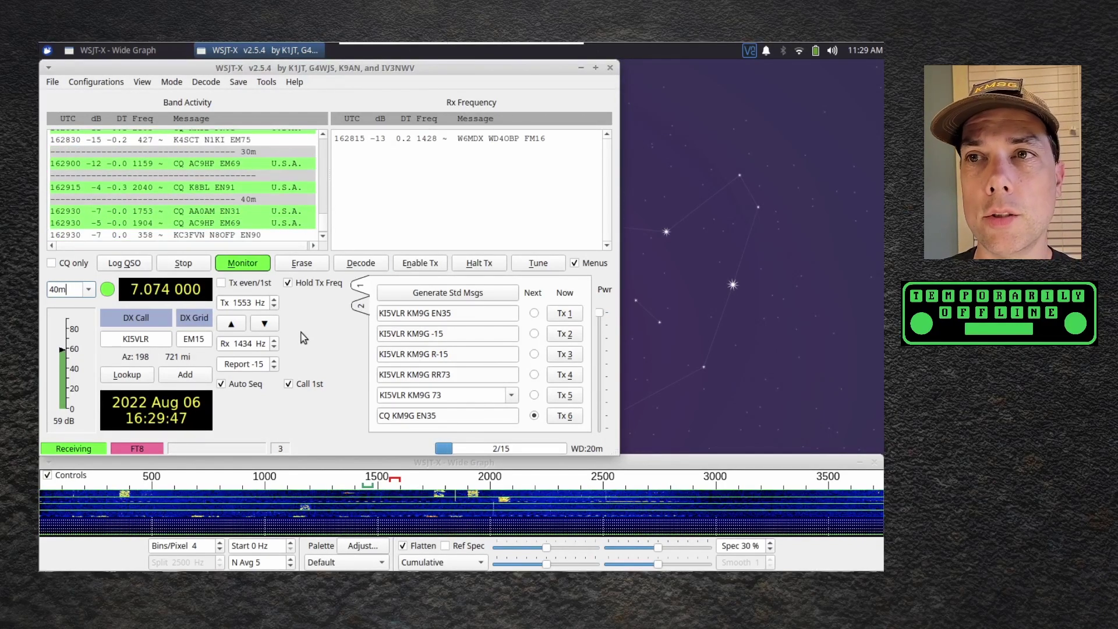
Answer the decoded 40m CQ call at 1753 Hz from grid EN31.
{"action": "double_click", "coordinate": [180, 215]}
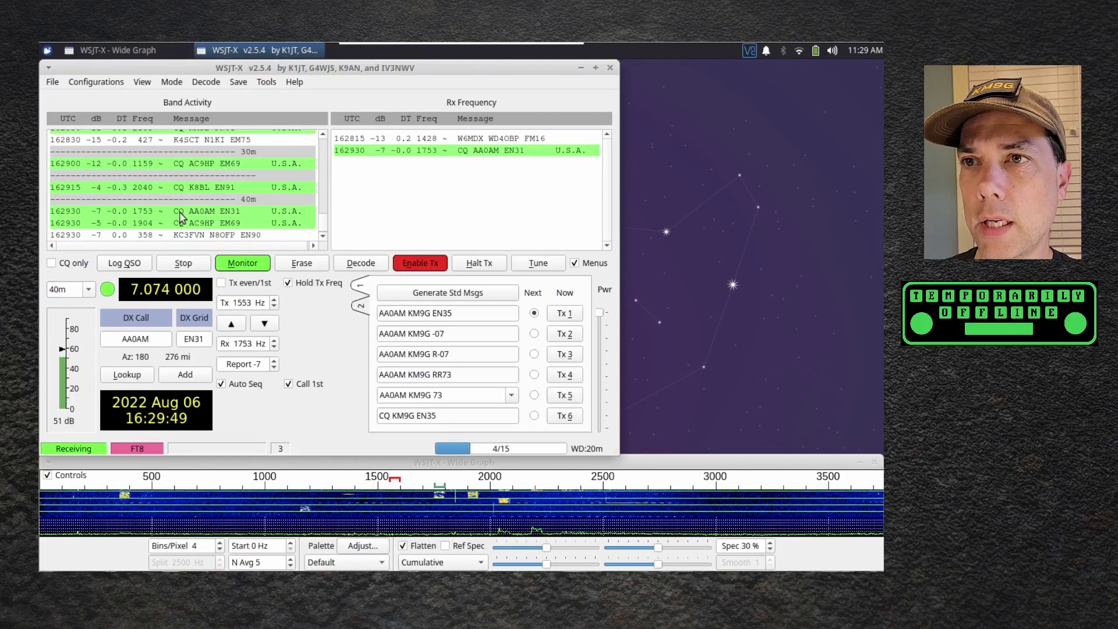